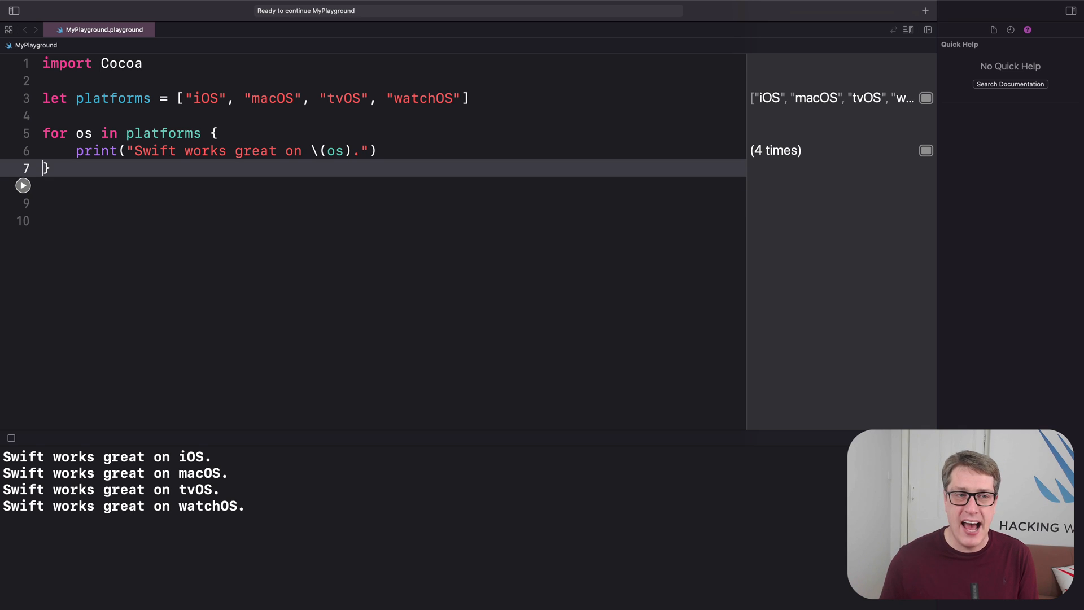
type("for pla")
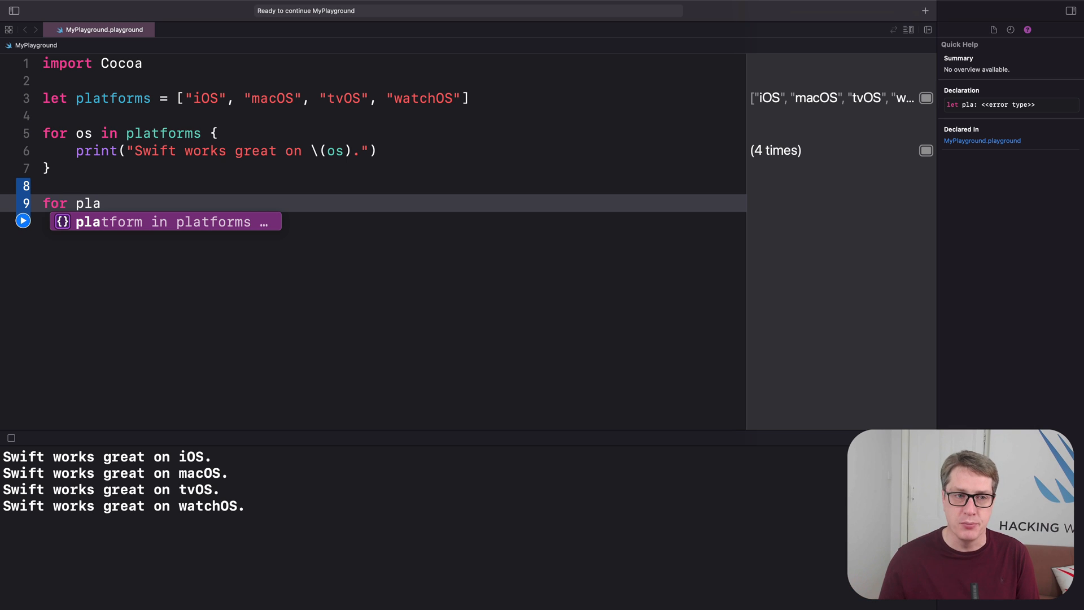
key("Return")
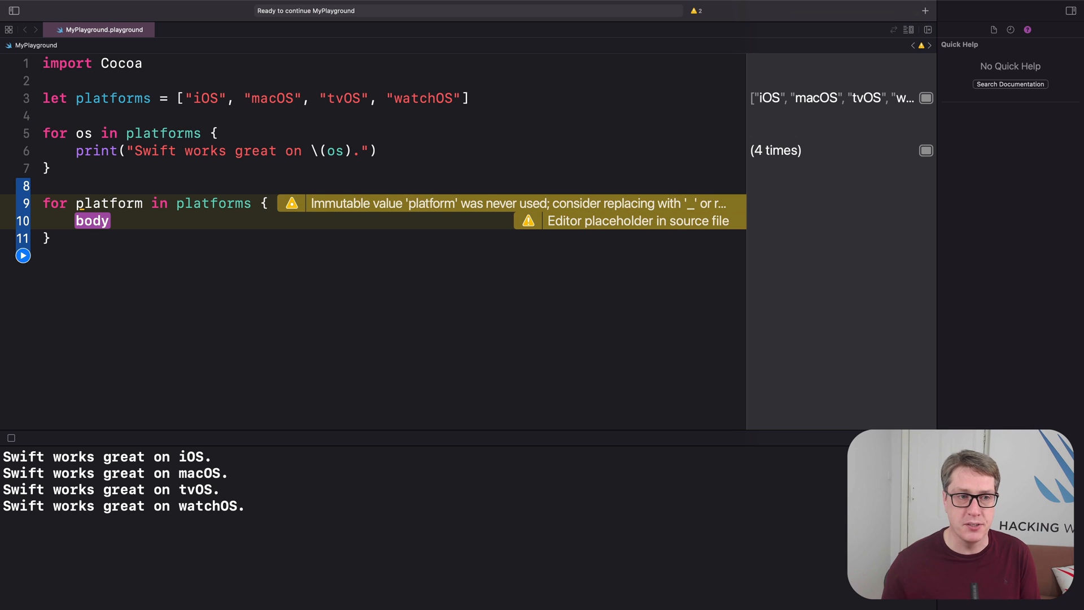
key("shift+Up")
key("shift+Down")
key("shift+Down")
key("Delete")
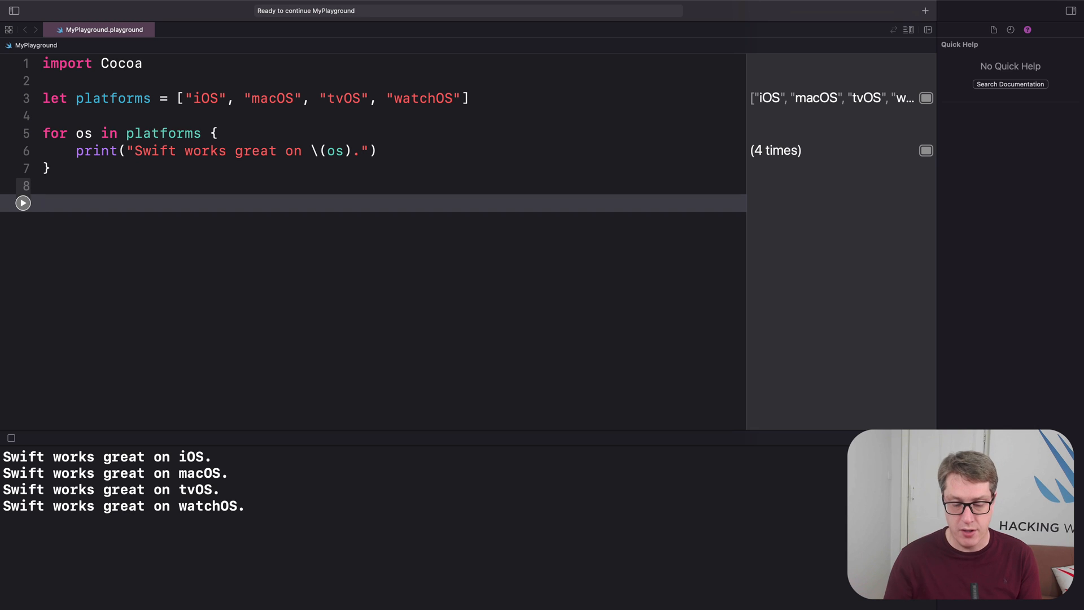
type("for i in 1")
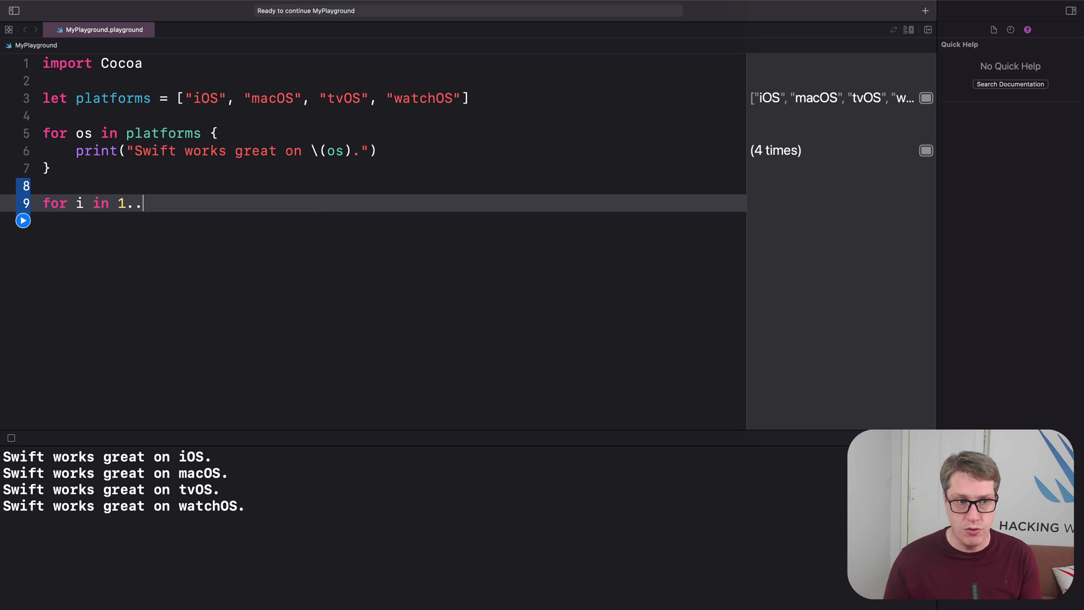
type(".12 {")
Step: Write a for i in 1...12 loop whose body prints "5 x \(i) is \(5 * i)"
key("Return")
type("p")
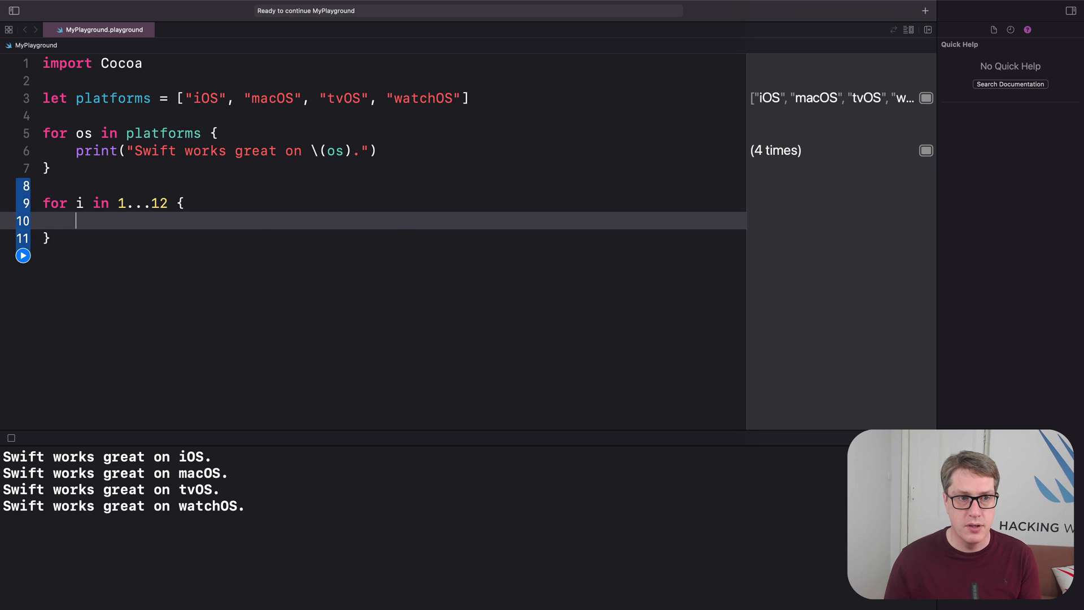
type("rint(\"5 x \\(i) is \\(5 * i)")
key("Down")
key("Down")
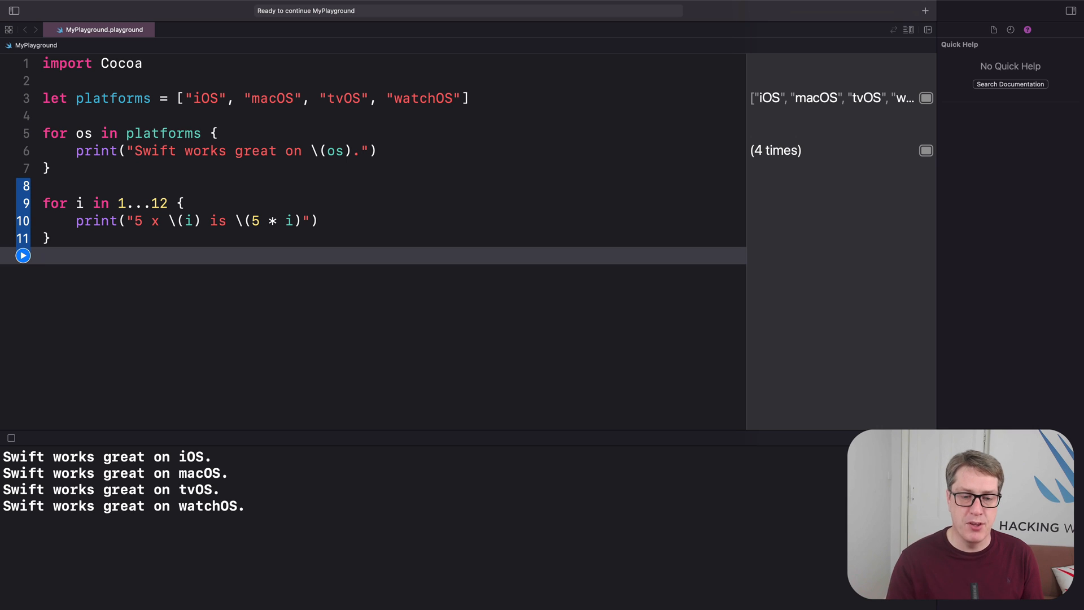
key("Up")
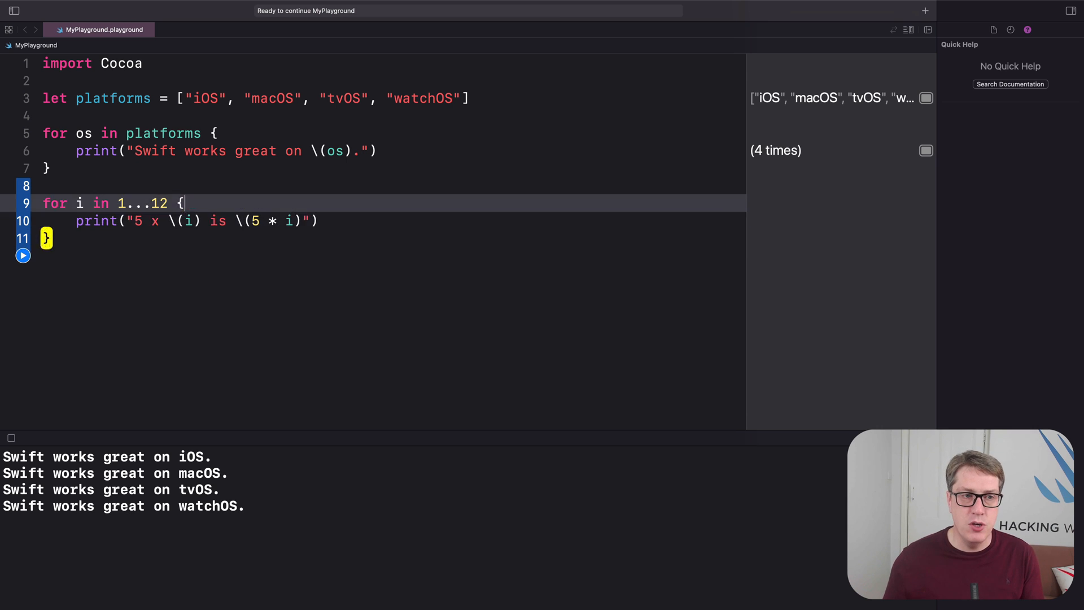
key("Up")
key("Up")
key("Right")
key("Right")
key("Right")
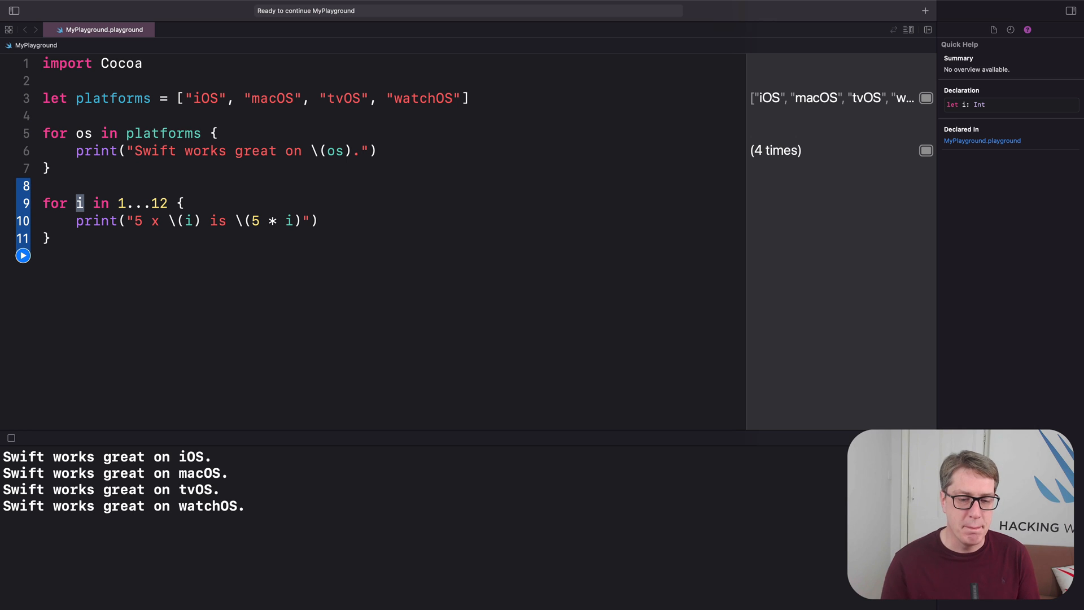
Step: Highlight the 1...12 range, then run the playground to print the 5 times table up to 60
key("Right")
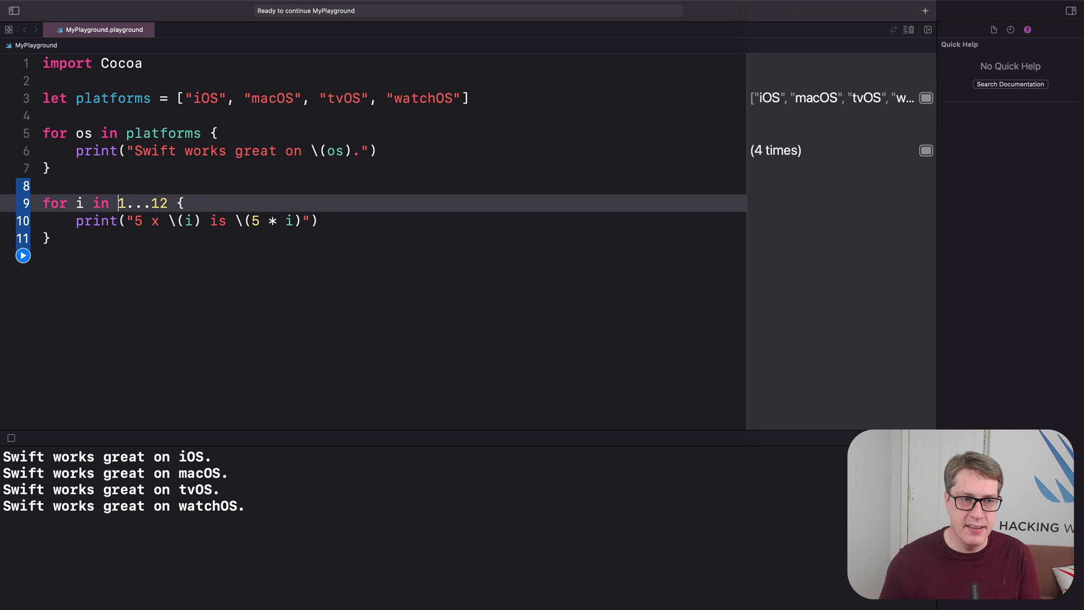
key("shift+Right")
key("shift+Right")
key("shift+Right")
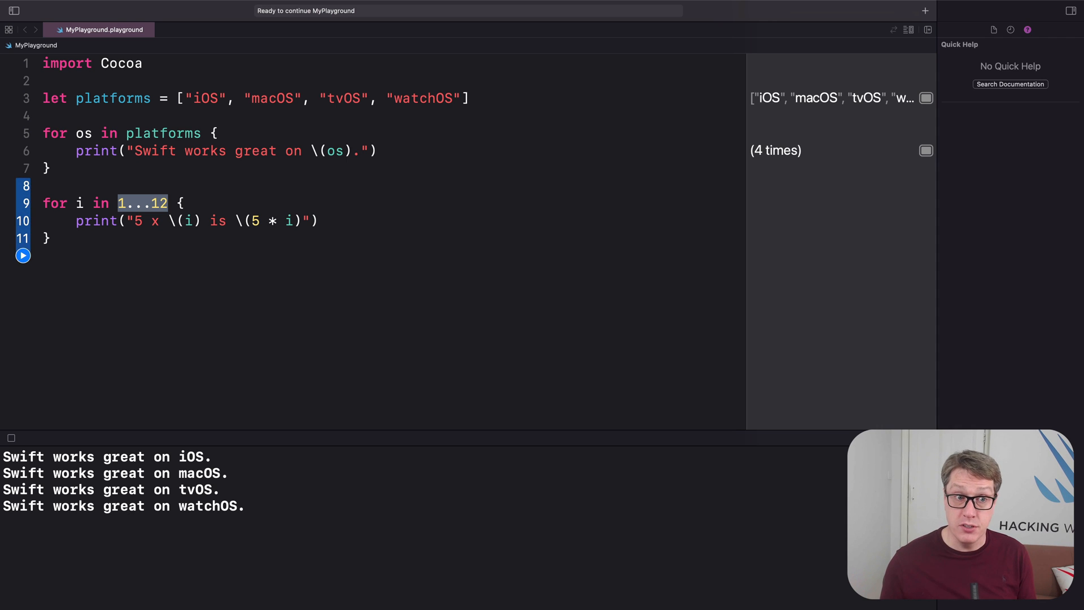
key("Left")
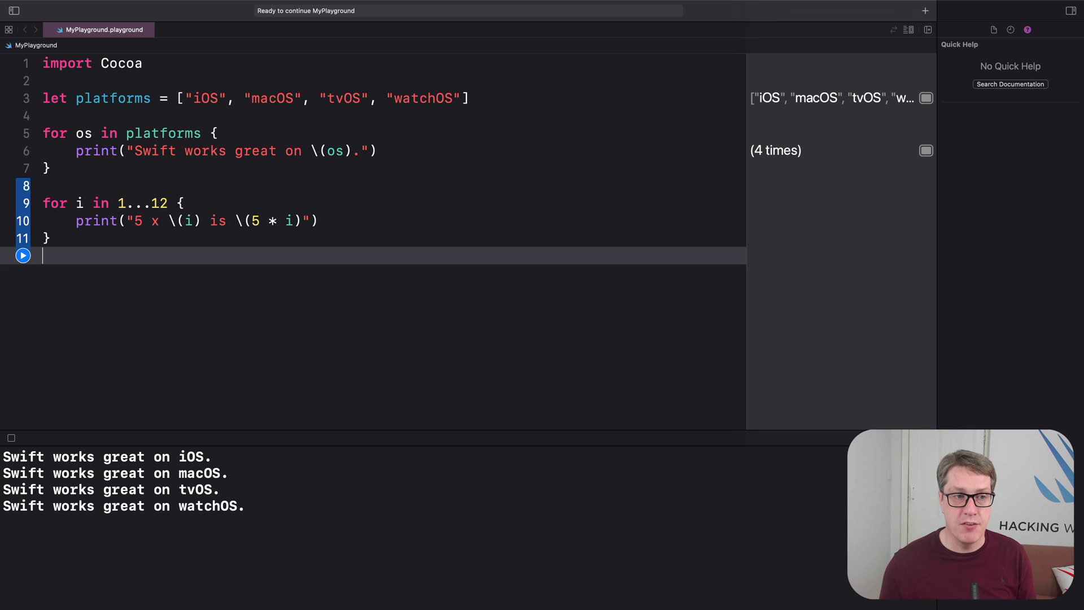
left_click(23, 255)
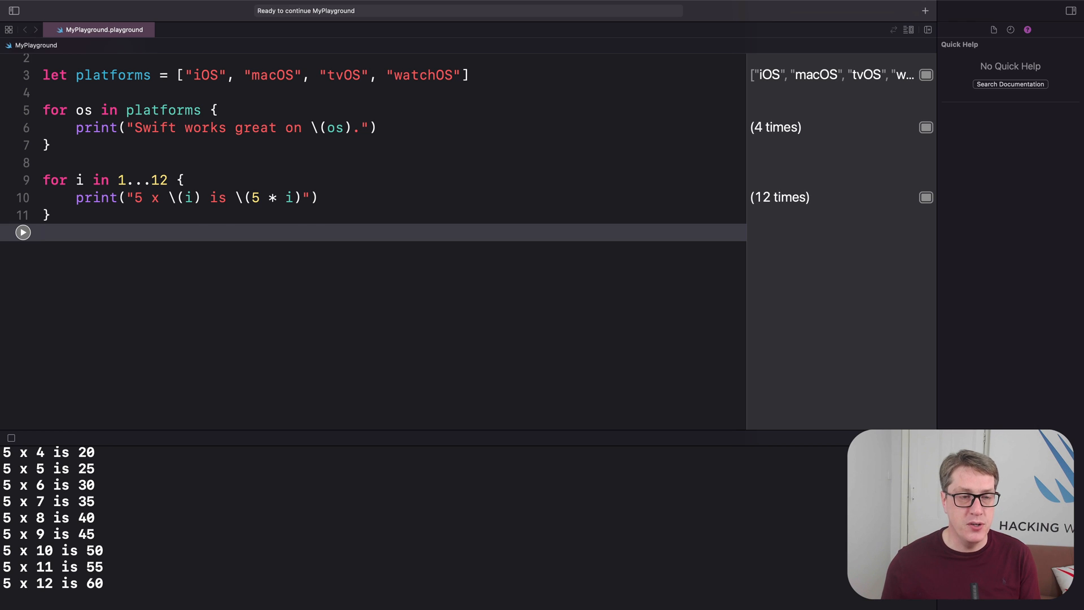
Step: Replace the 5 times table print with a heading print("The \(i) times table")
key("Up")
key("Up")
key("super+Right")
key("super+shift+Left")
key("BackSpace")
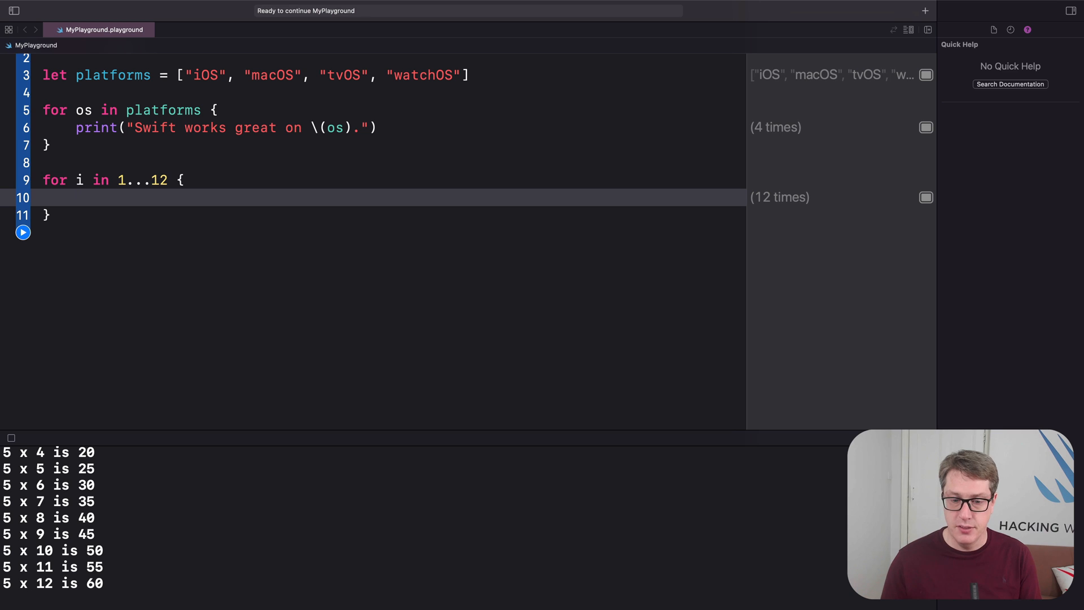
type("print(\"The \\(i) times table")
key("super+Right")
key("Return")
key("Return")
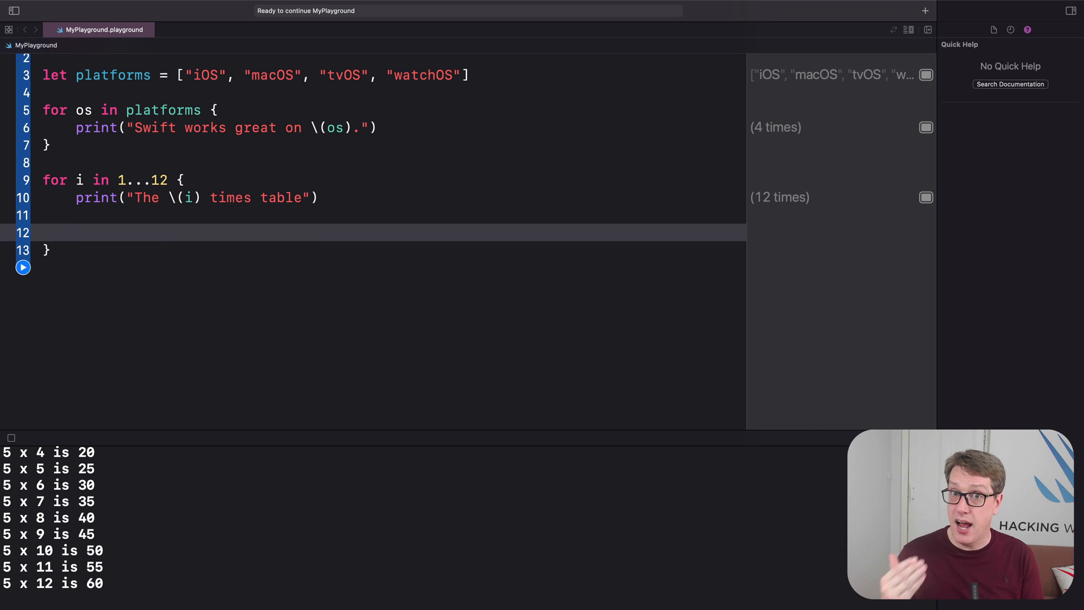
type("for j in 1...12 {")
Step: Nest a for j in 1...12 loop printing j x i products, followed by a blank print()
key("Return")
type("print(\"")
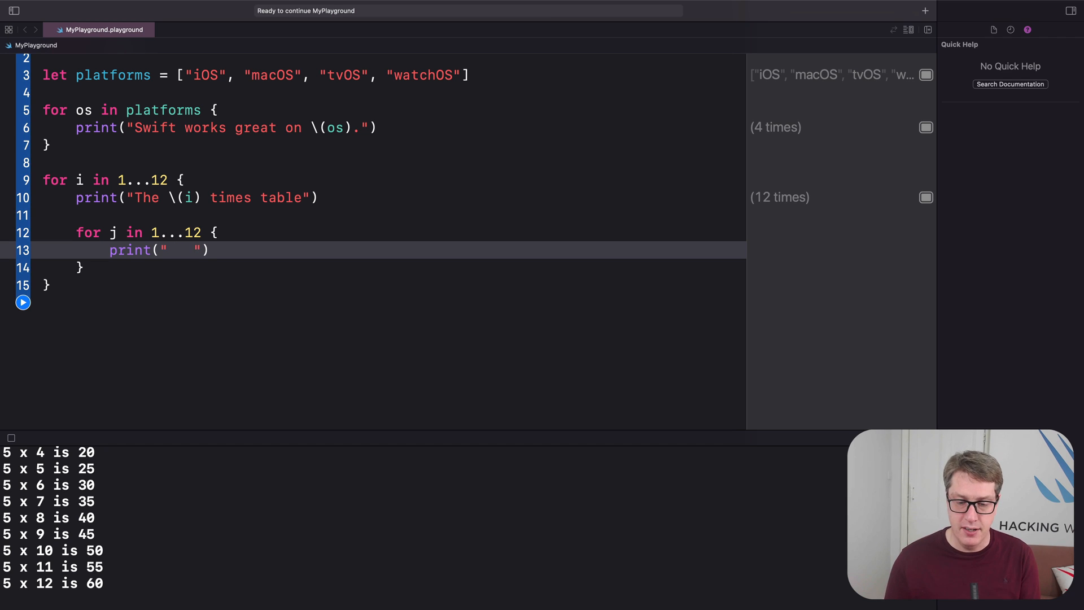
type("   \\(j) ")
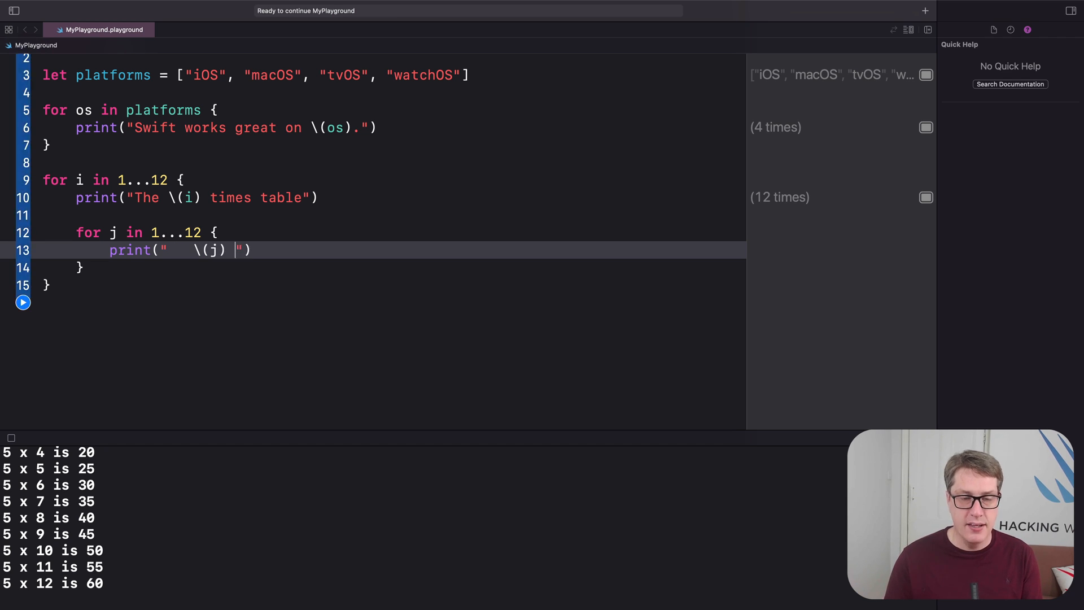
type("x \\(i) ")
type("is \\(j * i)")
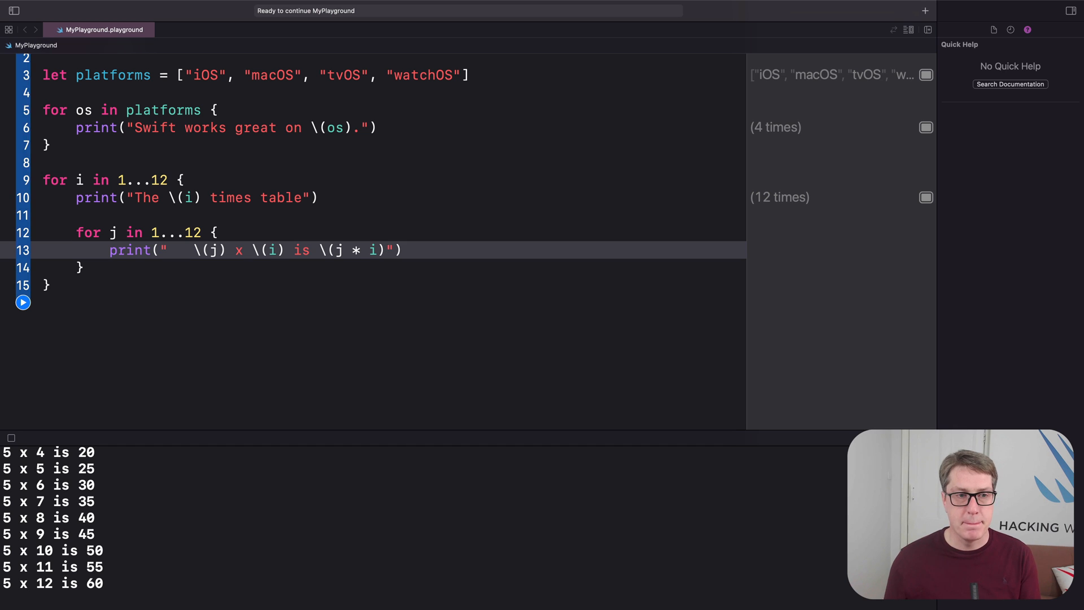
key("Down")
key("Return")
key("Return")
type("print()")
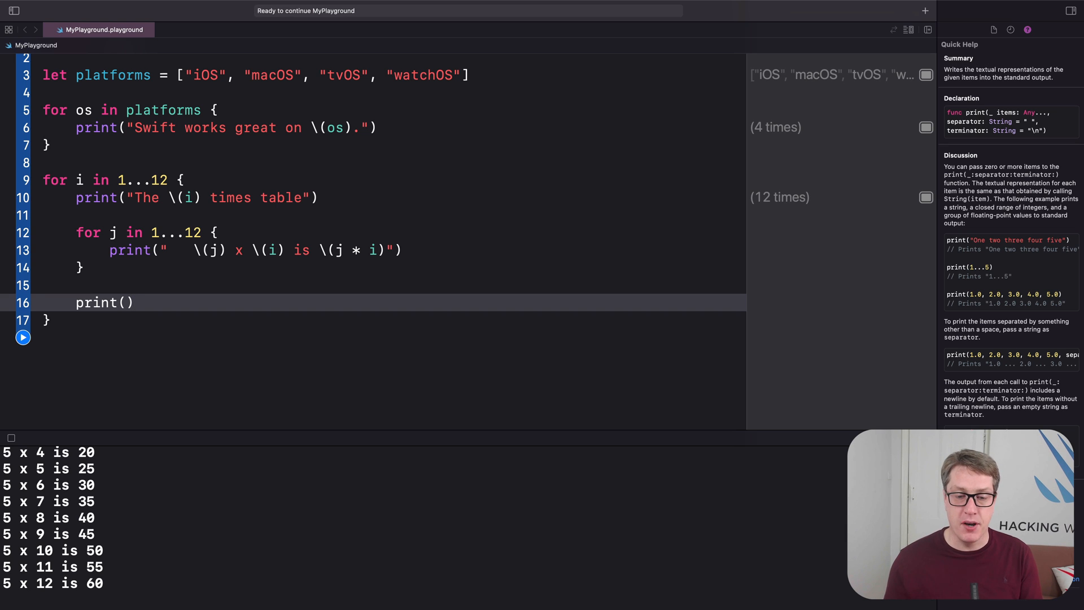
left_click(23, 336)
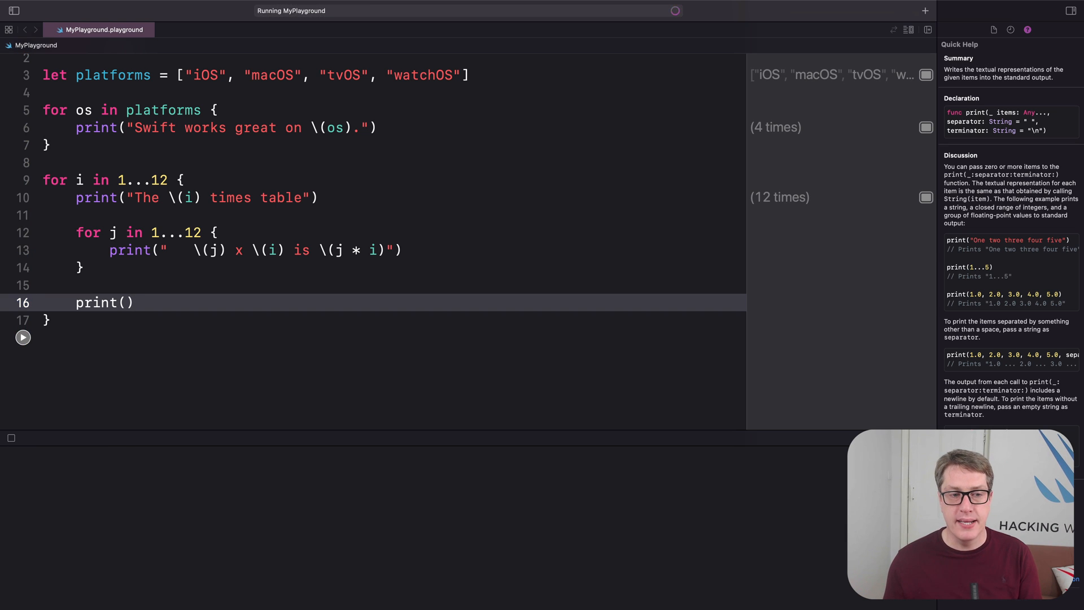
scroll(465, 475, "up", 15)
scroll(467, 475, "down", 3)
scroll(466, 475, "down", 1)
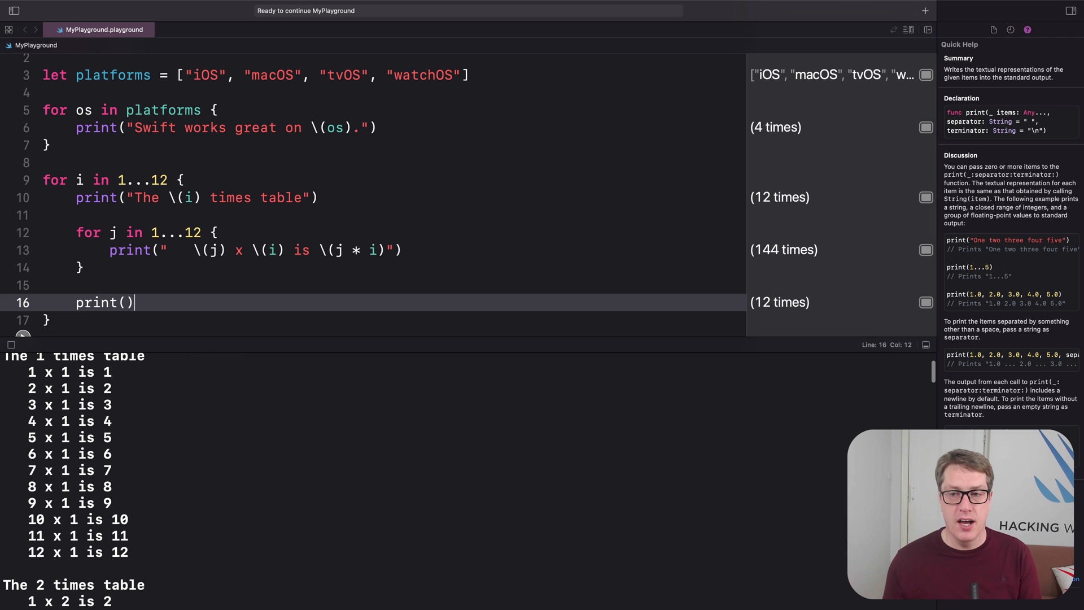
scroll(466, 474, "down", 1)
scroll(466, 475, "down", 4)
scroll(466, 475, "down", 5)
scroll(466, 475, "down", 9)
scroll(467, 475, "down", 3)
scroll(466, 475, "down", 4)
scroll(466, 474, "down", 2)
scroll(466, 475, "down", 3)
scroll(466, 475, "down", 3)
scroll(466, 474, "down", 3)
scroll(466, 474, "down", 3)
scroll(466, 474, "down", 5)
scroll(466, 475, "down", 5)
scroll(466, 475, "down", 3)
scroll(466, 474, "down", 10)
scroll(466, 474, "down", 3)
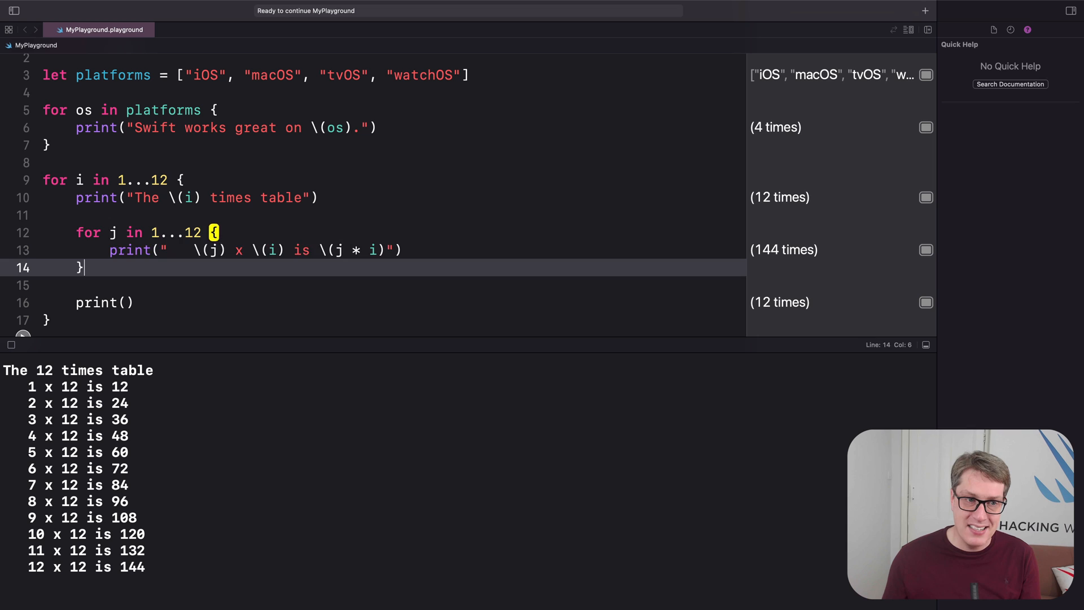
left_click_drag(84, 268, 23, 232)
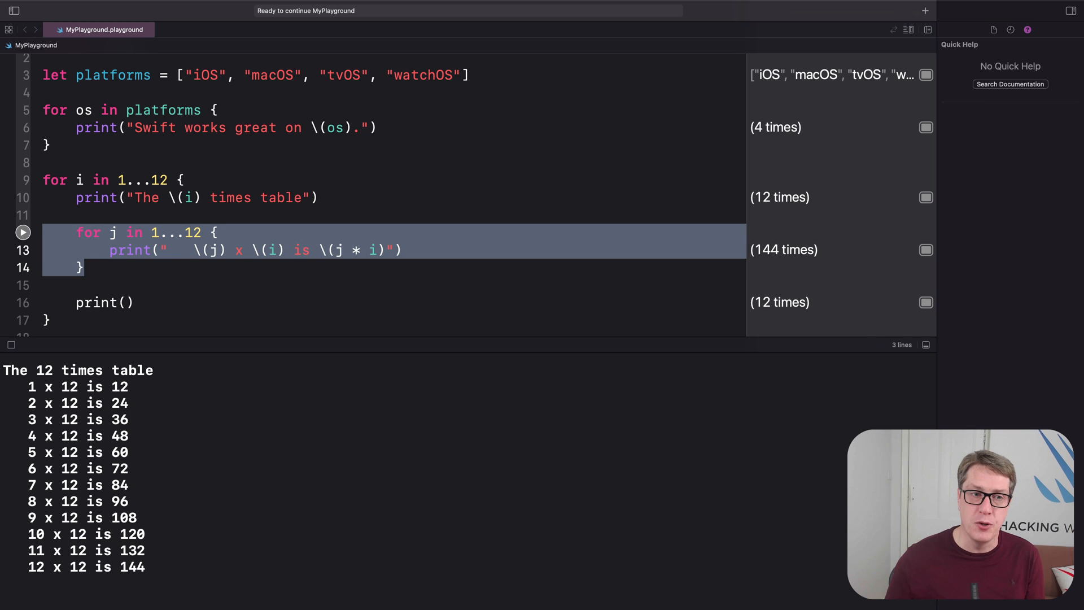
key("Up")
key("Up")
key("Up")
key("super+shift+Right")
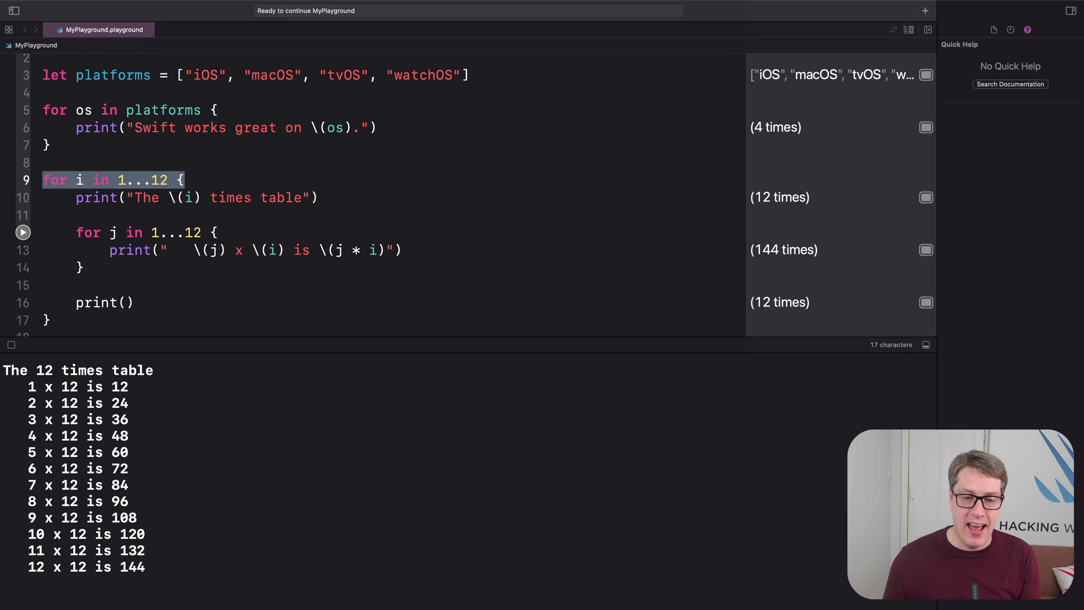
key("Left")
key("Down")
key("Down")
key("Down")
key("super+Right")
key("super+shift+Left")
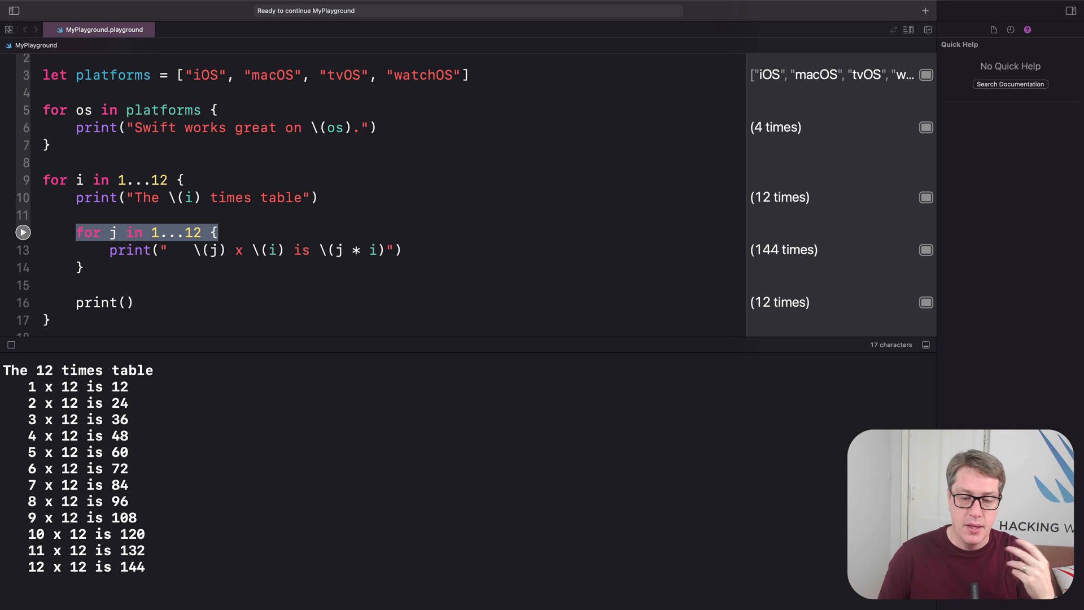
key("Down")
key("Down")
key("Down")
key("Down")
key("shift+super+Left")
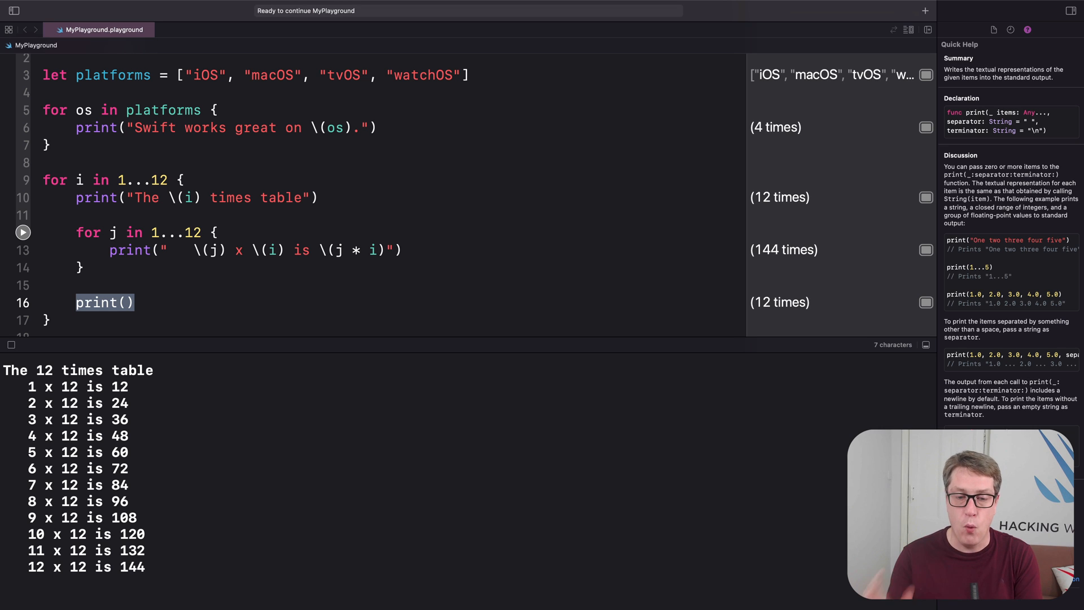
scroll(26, 356, "up", 2)
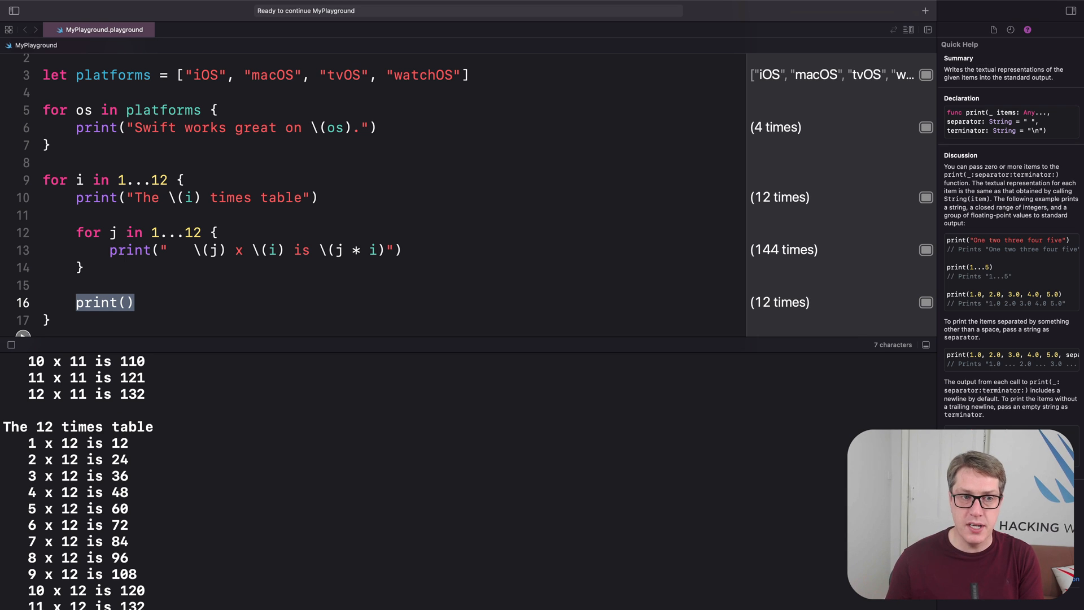
double_click(121, 180)
key("shift+Right")
key("shift+Right")
key("shift+Right")
key("shift+Right")
key("shift+Right")
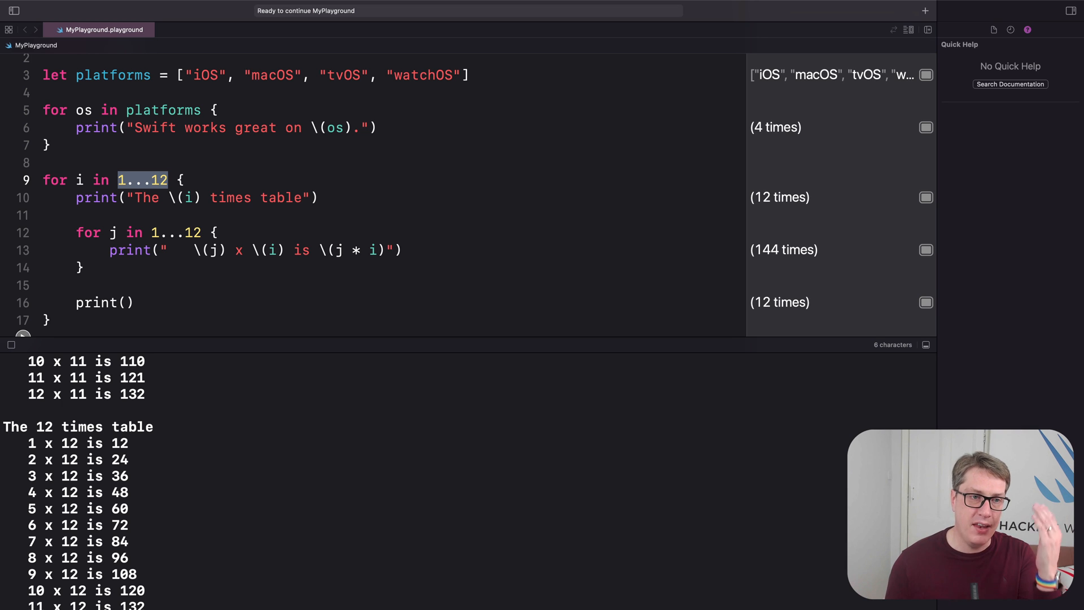
key("Left")
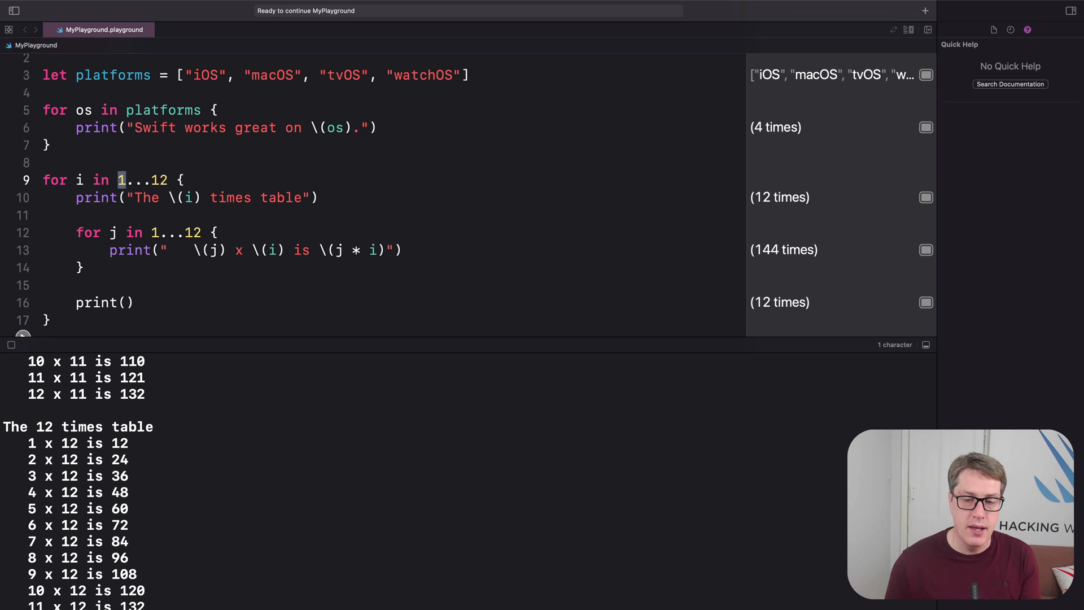
key("Right")
key("shift+Right")
key("shift+Right")
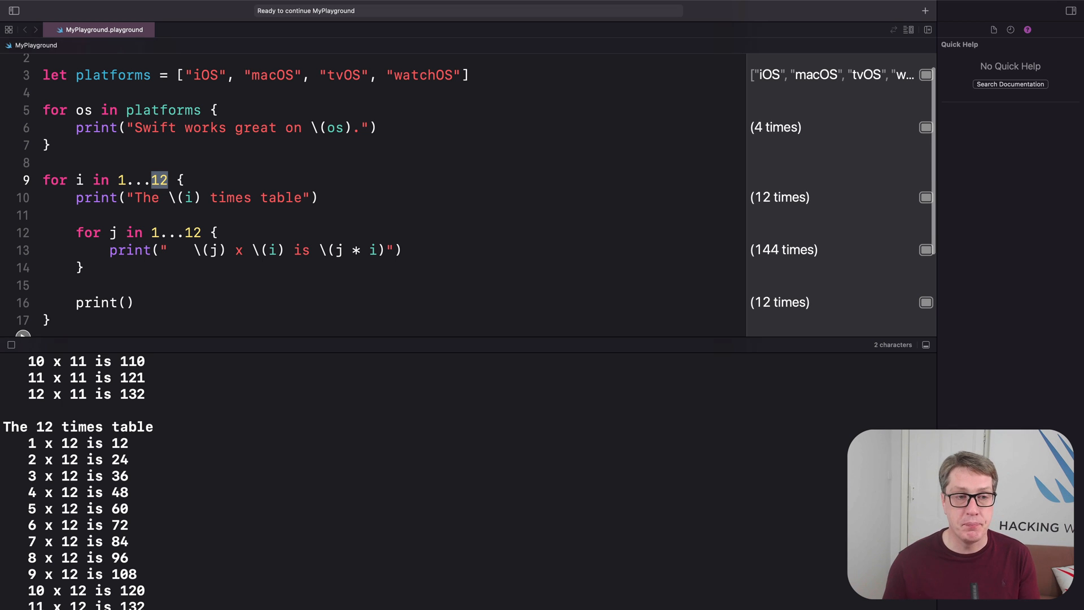
scroll(373, 195, "down", 5)
Step: Add a for loop over 1...5 printing "Counting from 1 through 5"
key("super+Down")
key("Return")
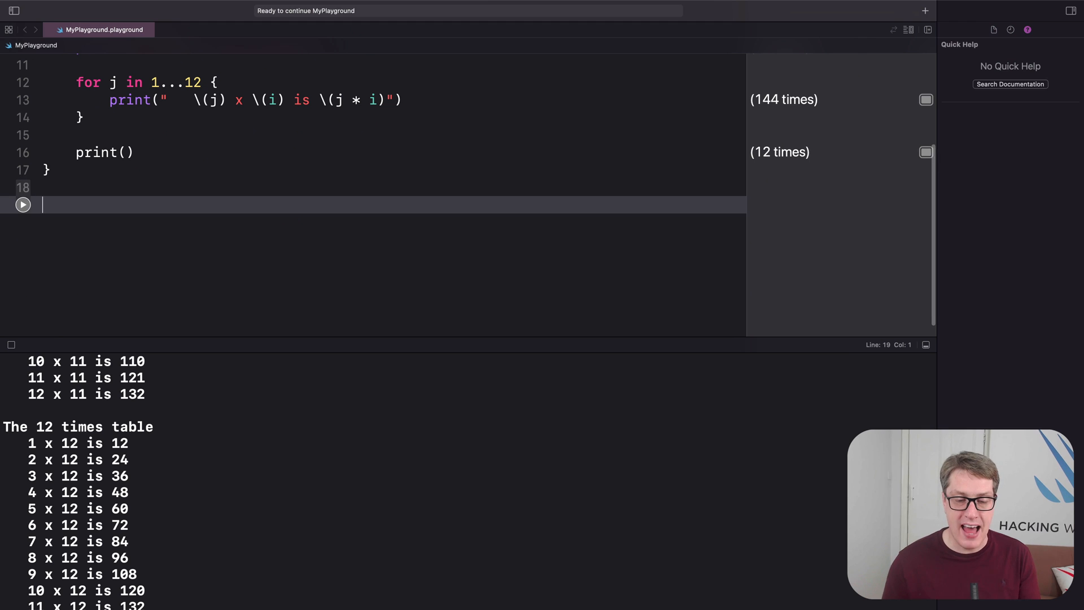
type("for i in 1...5 ")
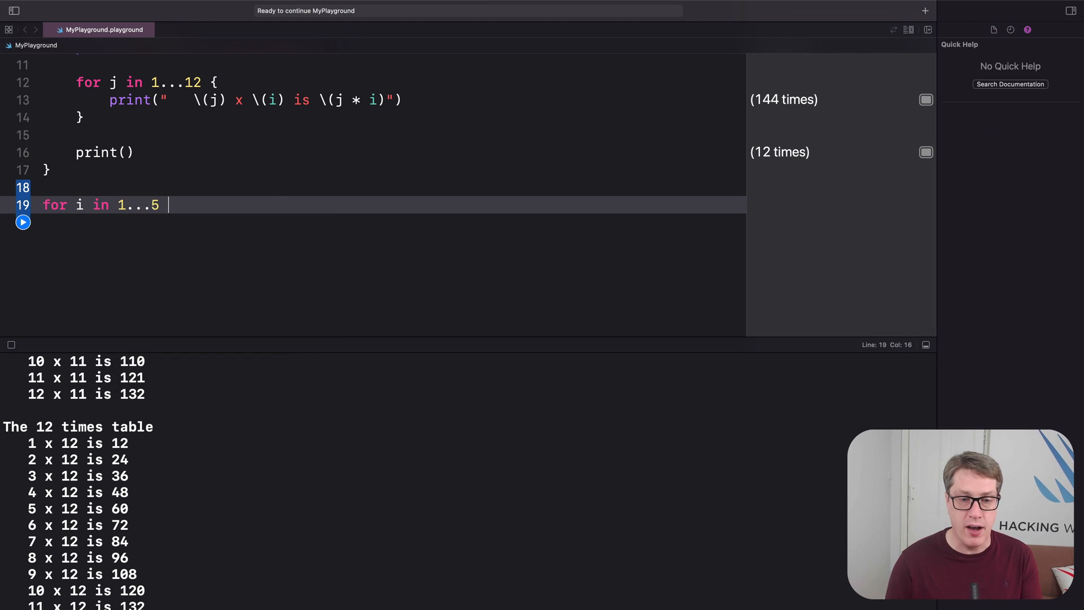
type("{")
key("Return")
type("print(\"Ciuyti")
key("BackSpace")
key("BackSpace")
key("BackSpace")
type("ounting from 1 through 5: \\(i\")")
Step: Duplicate the 1...5 counting loop below itself
key("shift+Down")
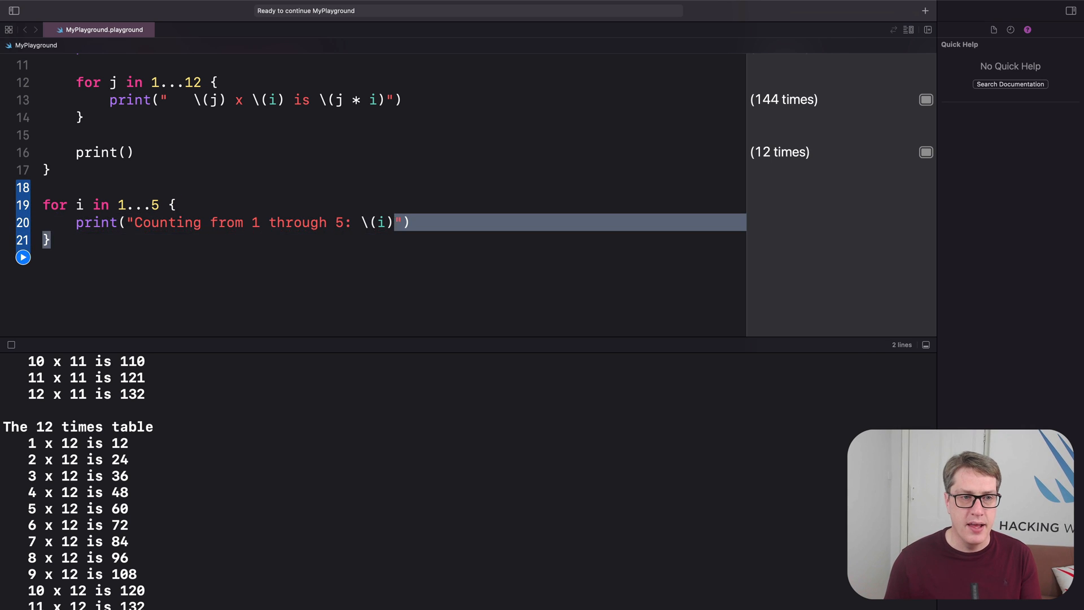
key("super+c")
key("Right")
key("Return")
key("Return")
key("super+v")
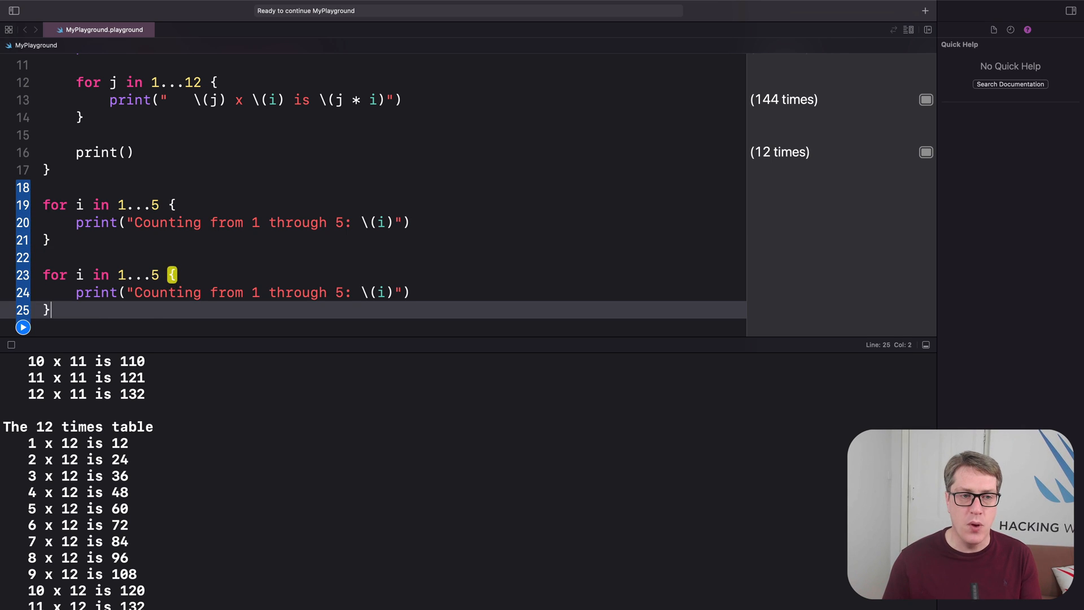
scroll(372, 195, "down", 1)
Step: Change the copy to range 1..<5 with message "up to 5" and run the playground
left_click(152, 248)
key("shift+Left")
type("<")
key("Down")
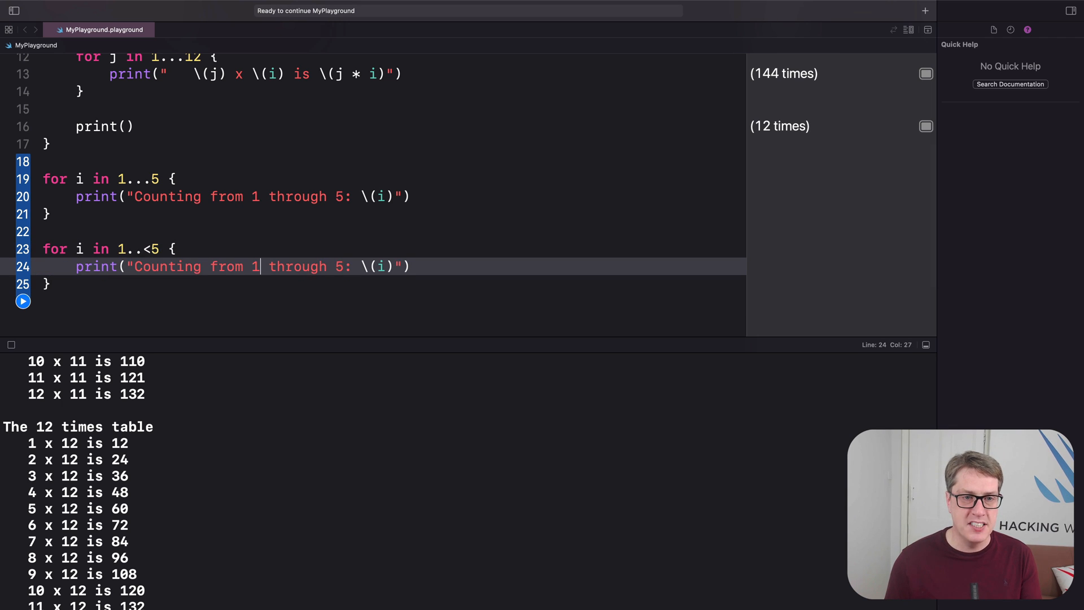
key("alt+shift+Left")
type("up to")
left_click(23, 300)
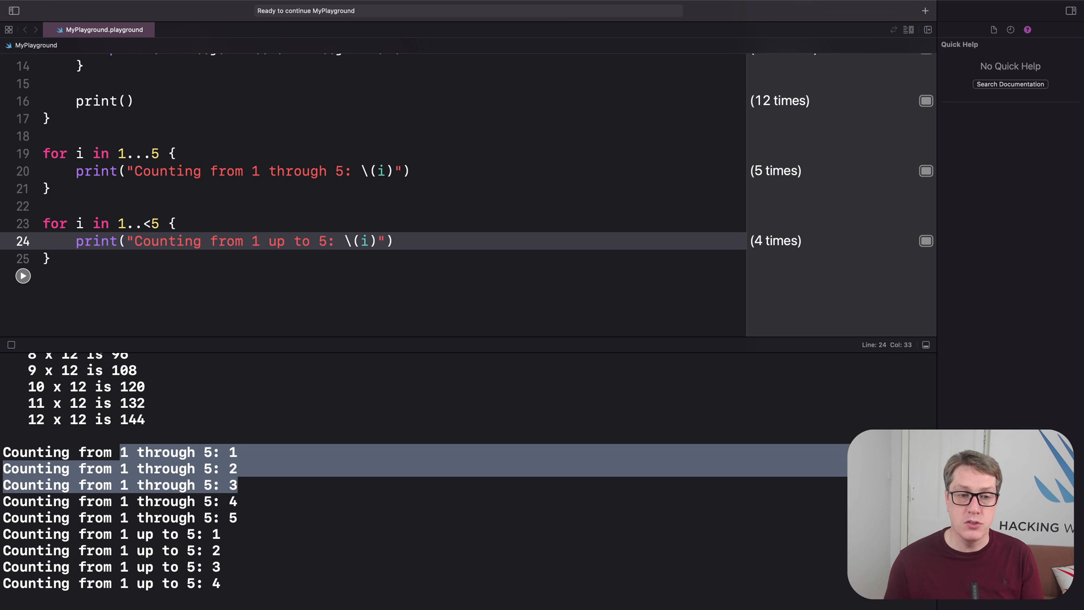
left_click_drag(128, 453, 237, 518)
left_click_drag(119, 534, 221, 584)
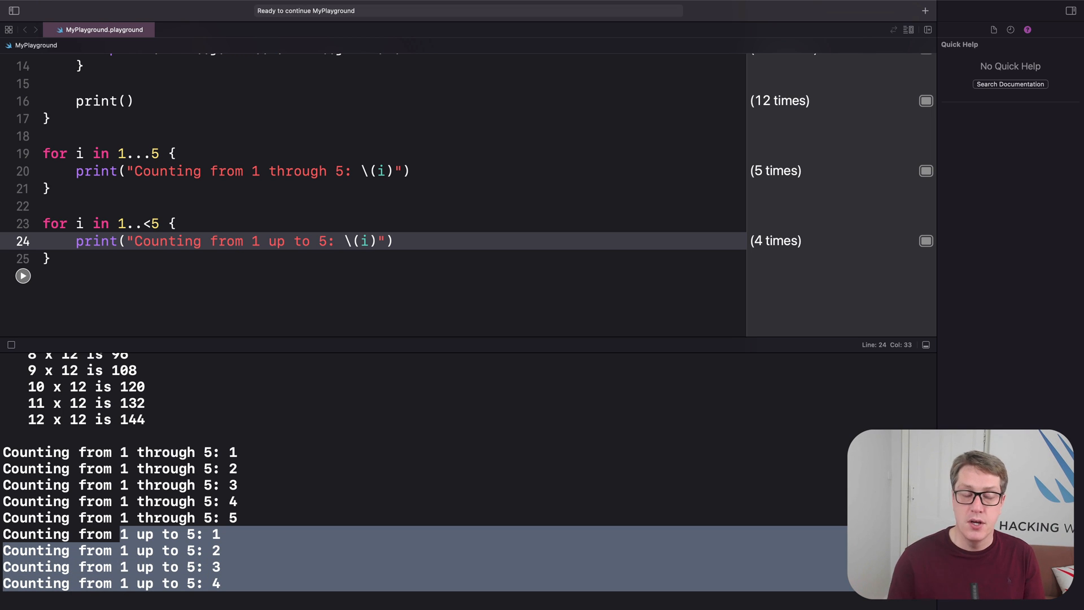
left_click_drag(118, 153, 159, 153)
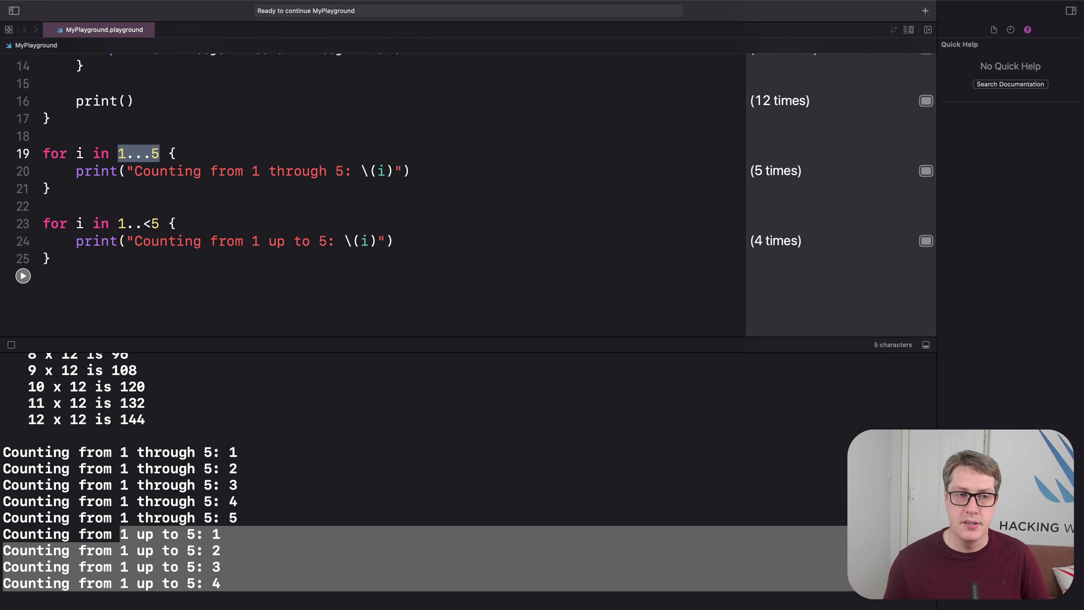
left_click_drag(118, 223, 160, 222)
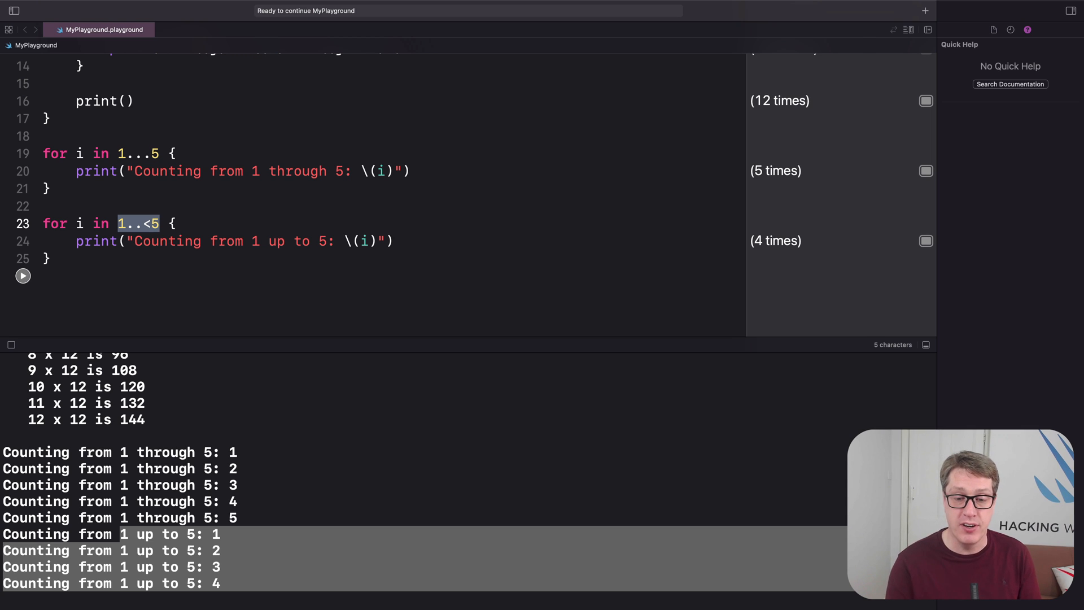
key("Right")
key("shift+Left")
key("shift+Left")
key("shift+Left")
key("shift+Left")
key("shift+Left")
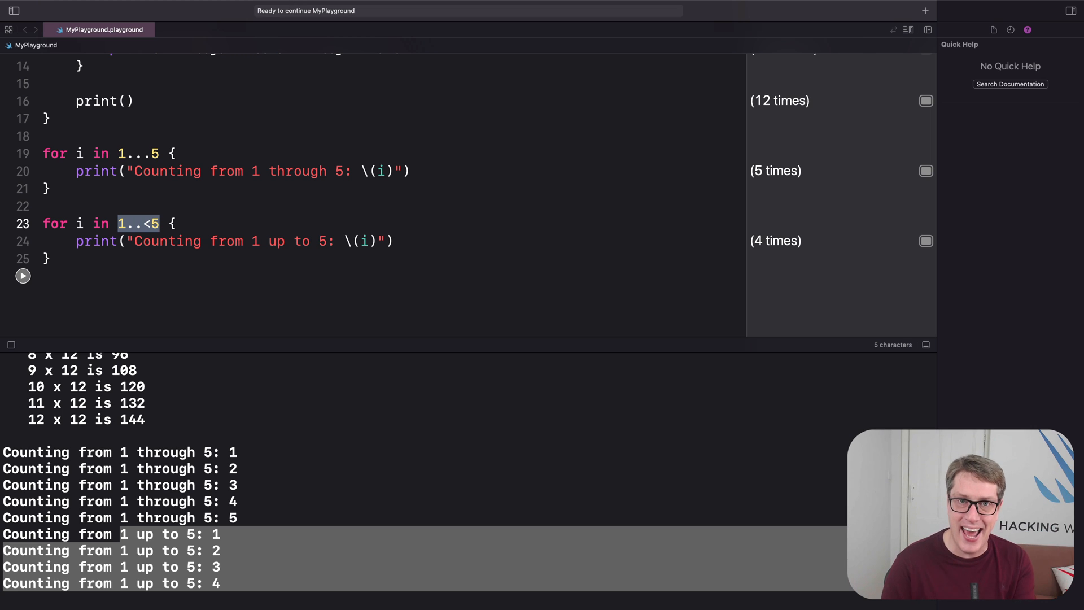
double_click(80, 224)
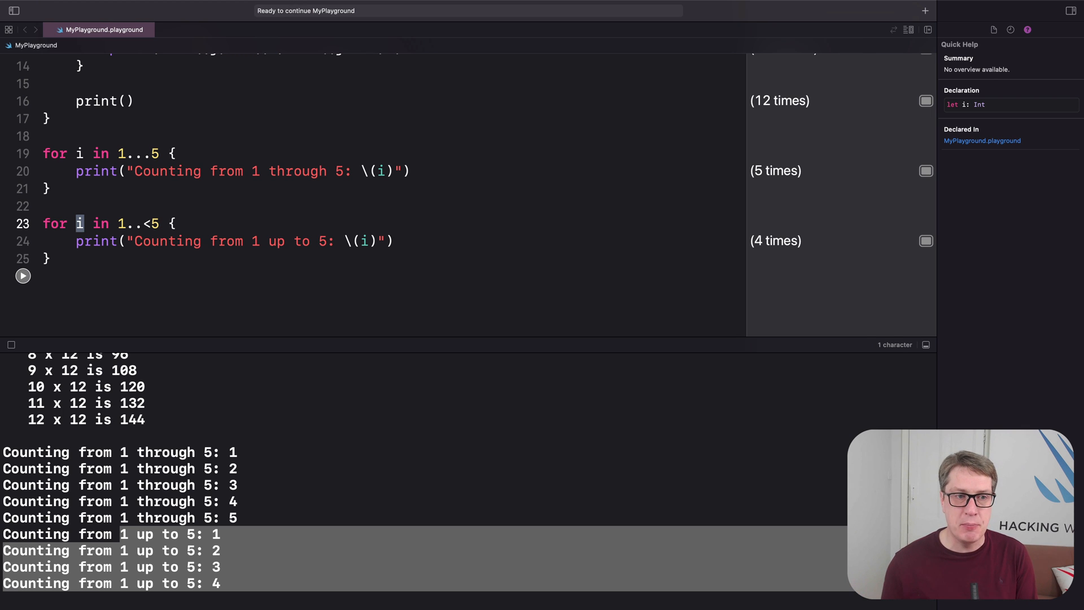
Step: Declare var lyric = "Haters gonna" and start a for _ in 1...5 loop
key("Down")
key("Down")
key("Return")
key("Return")
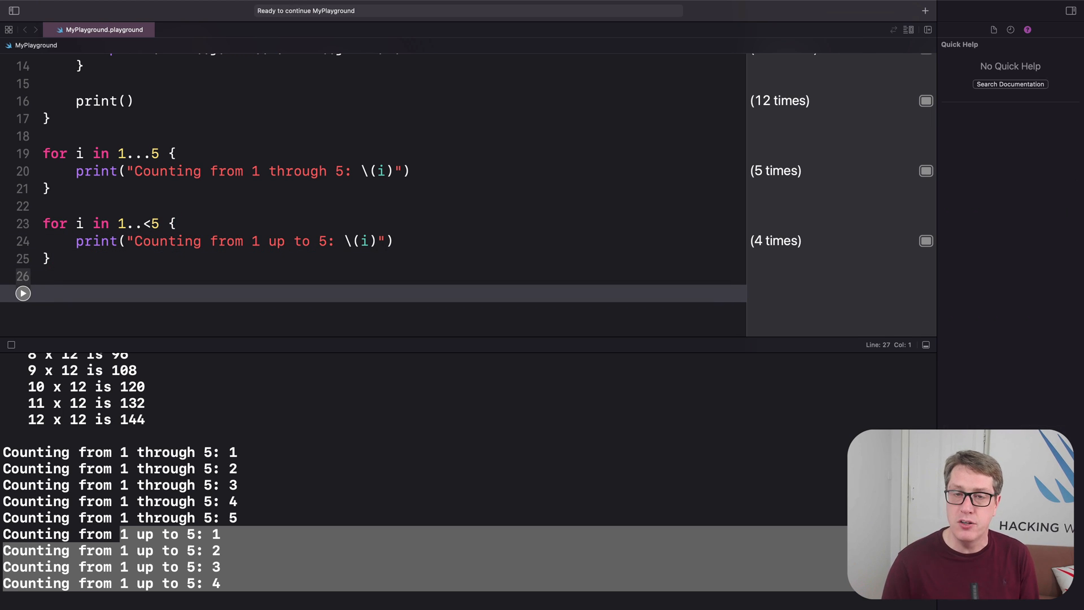
type("var ")
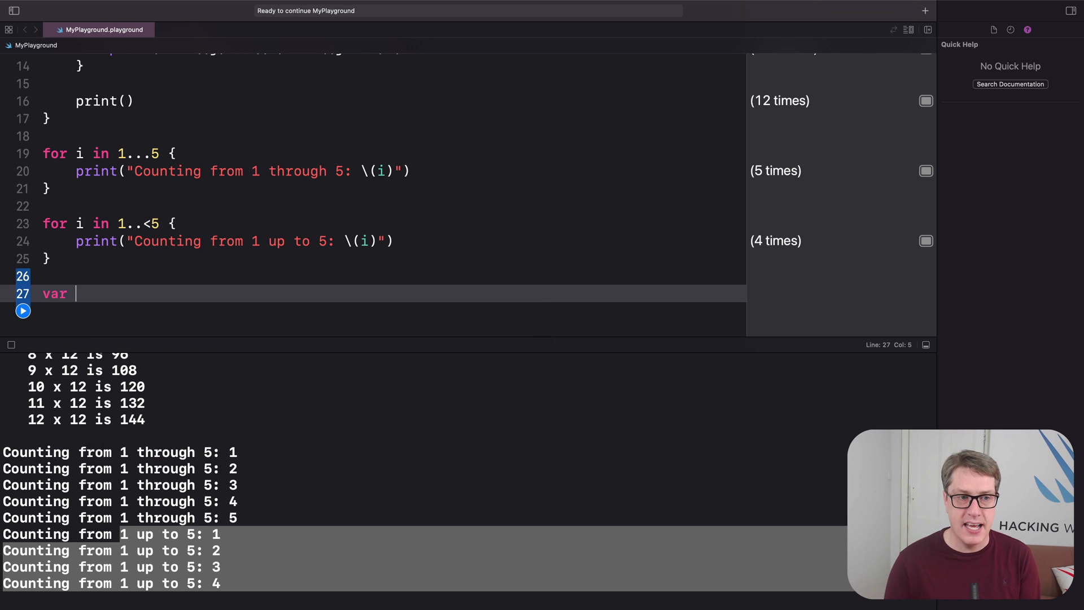
type("lyric = \"Haters gonna")
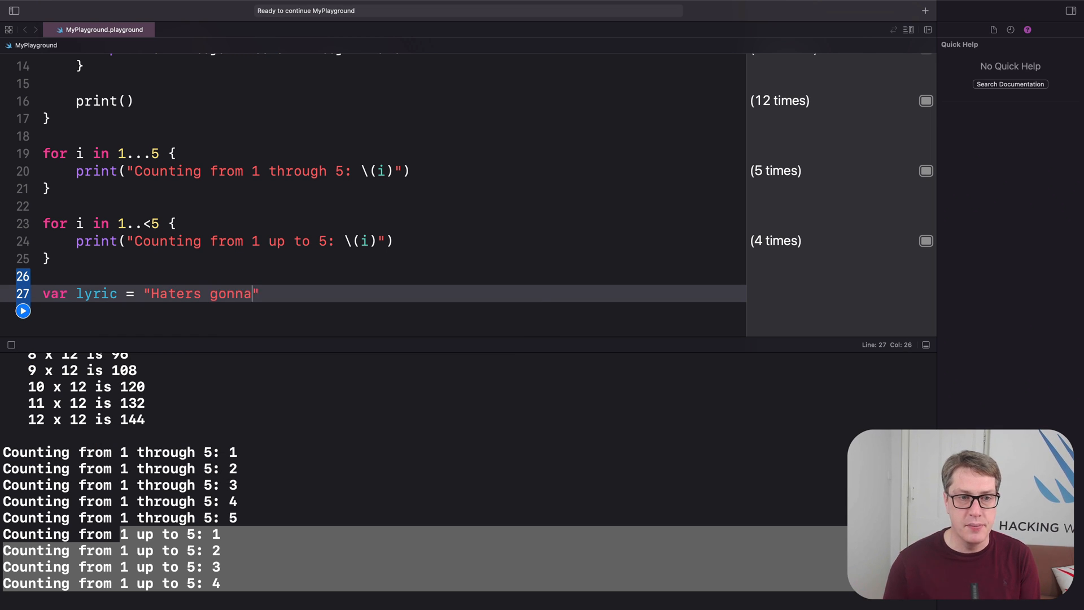
key("Return")
key("Return")
scroll(374, 187, "down", 5)
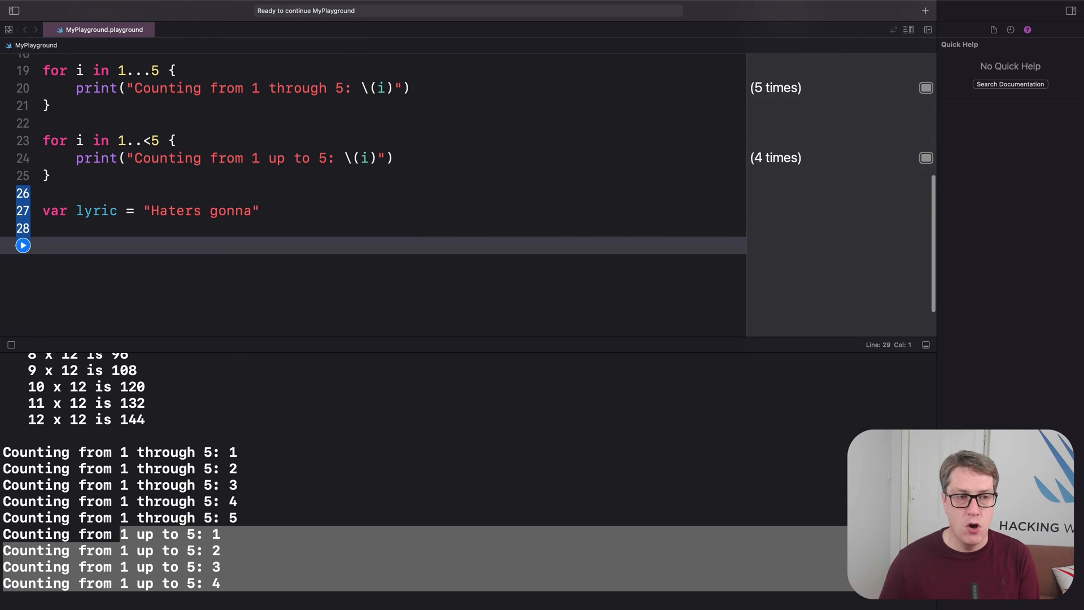
type("for _ in 1")
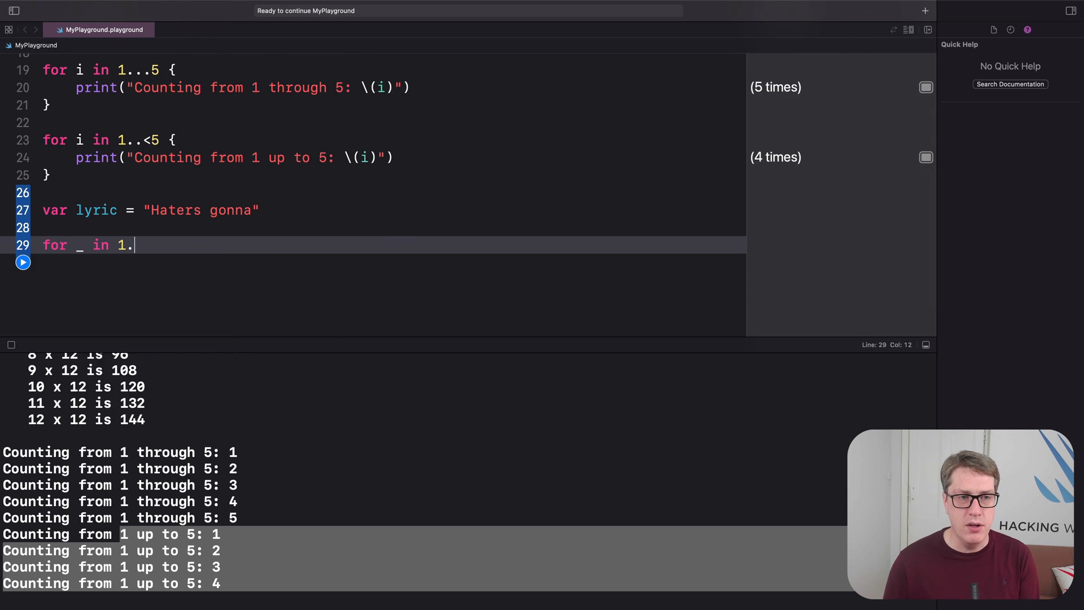
type("...5 {")
key("Return")
type("l")
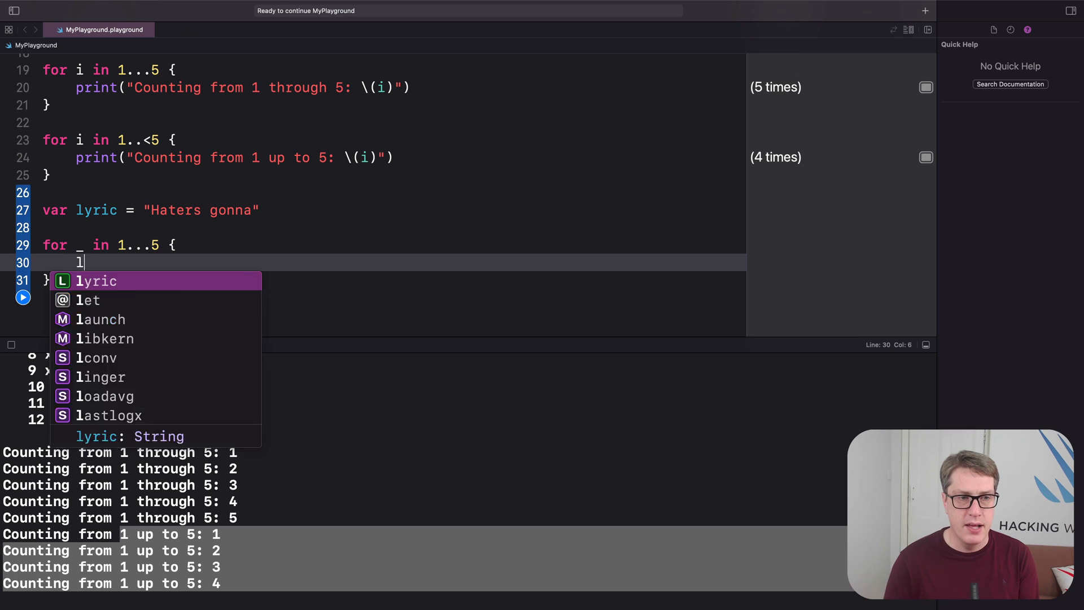
type("yric += ")
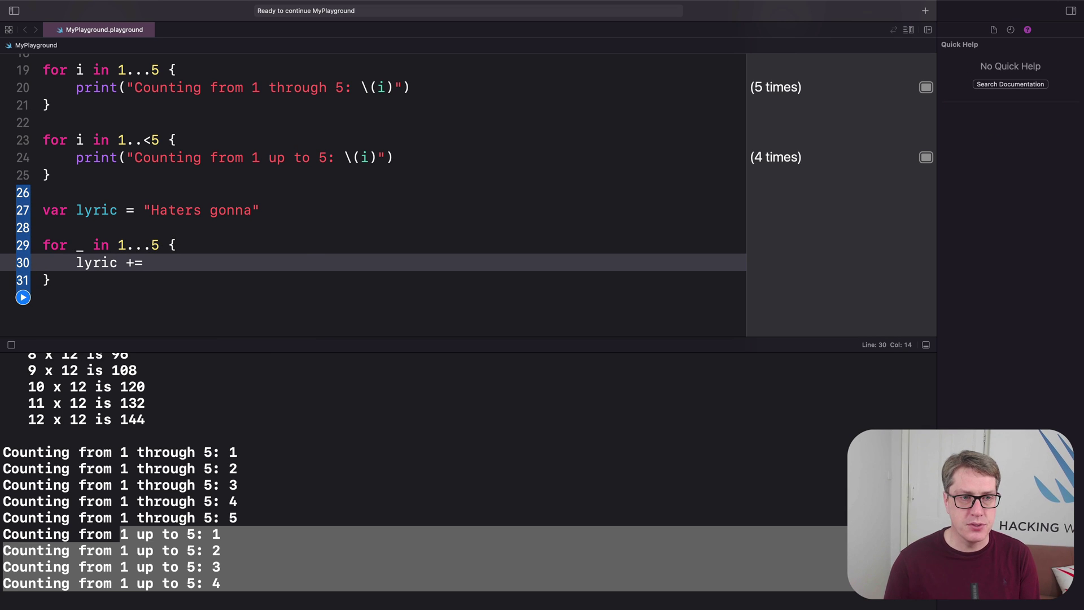
type("\" hate")
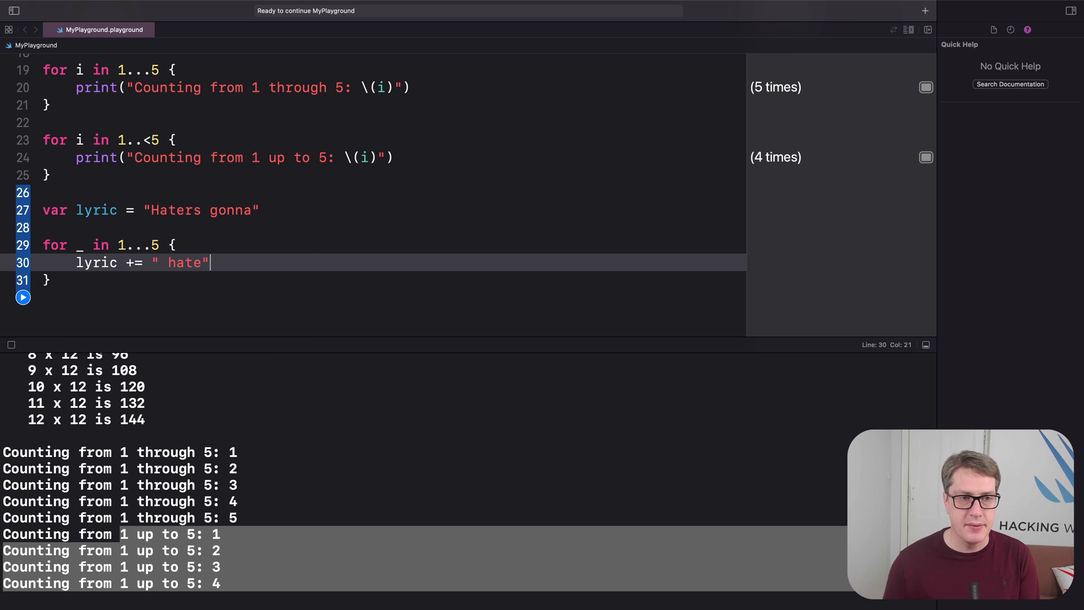
Step: Append " hate" in the loop, print(lyric), and run to show "Haters gonna hate hate hate hate hate"
key("Down")
key("Return")
key("Return")
type("print(lyric)")
scroll(469, 195, "down", 2)
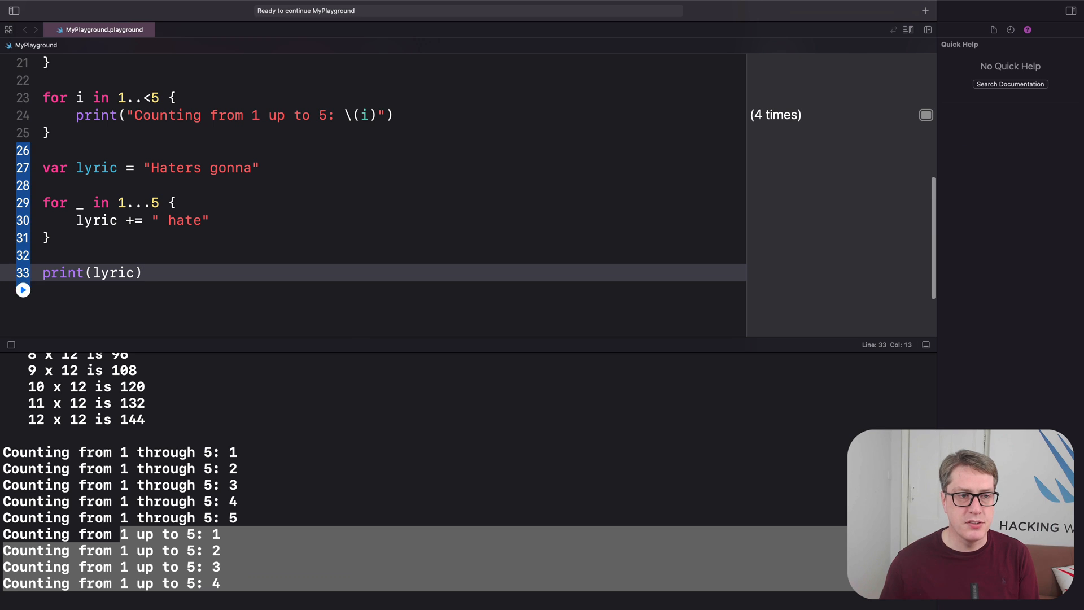
left_click(23, 290)
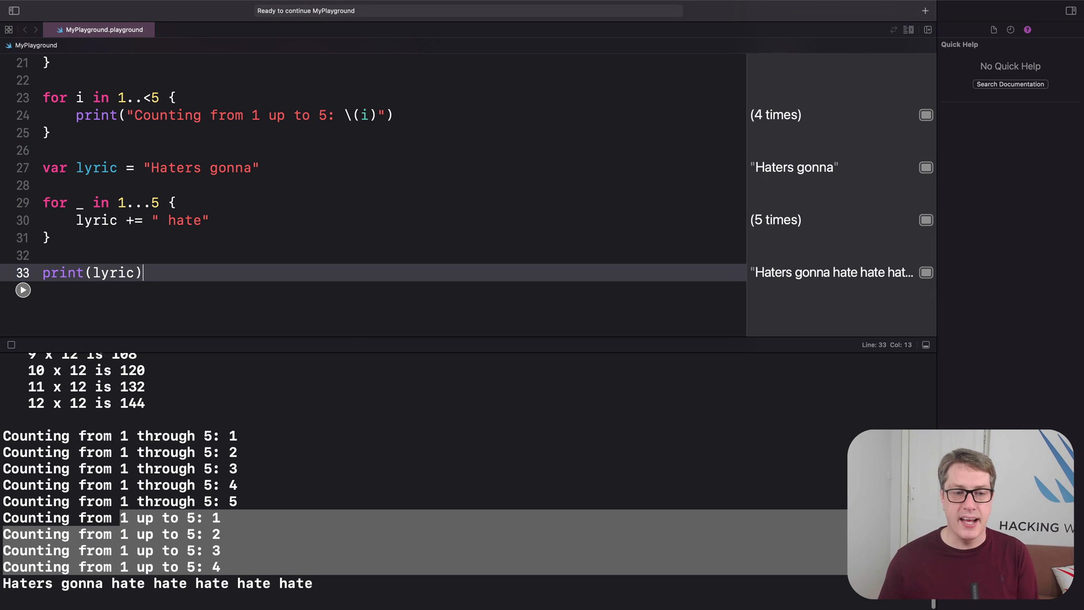